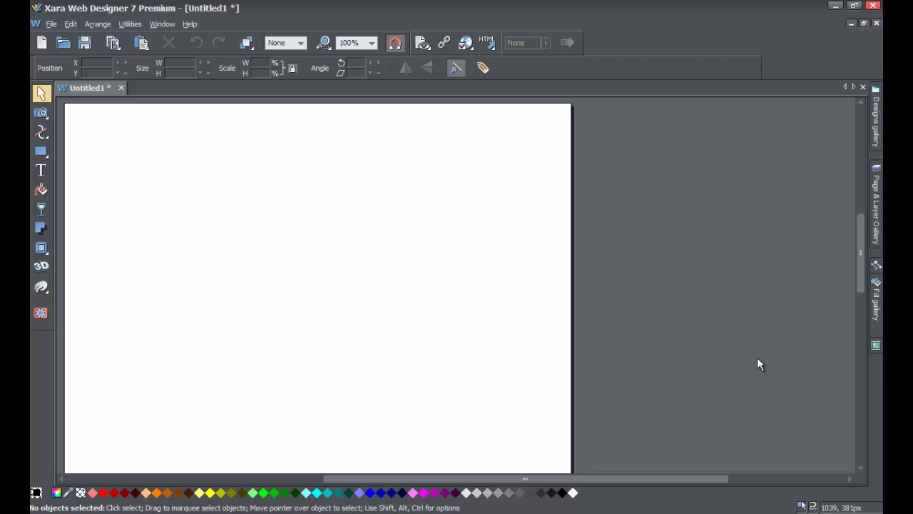
# Open the website's publish settings in Web Properties
pyautogui.click(142, 27)
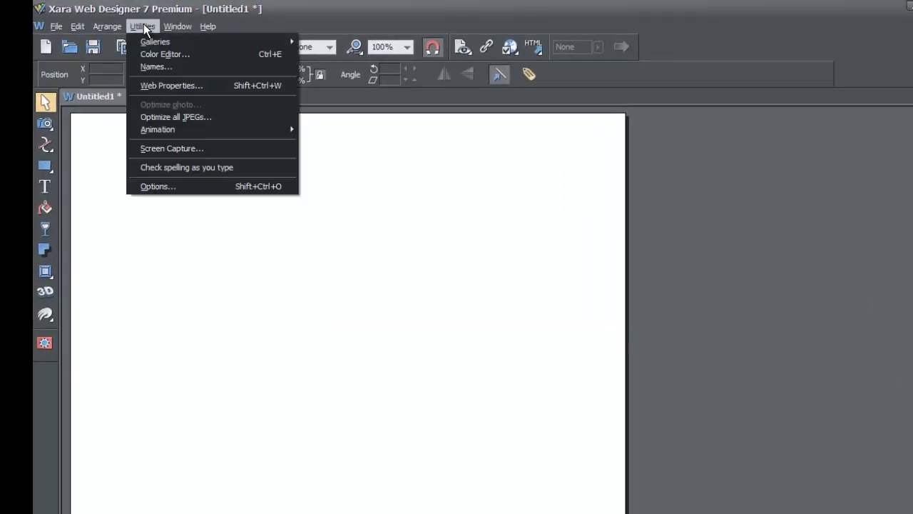
pyautogui.click(215, 84)
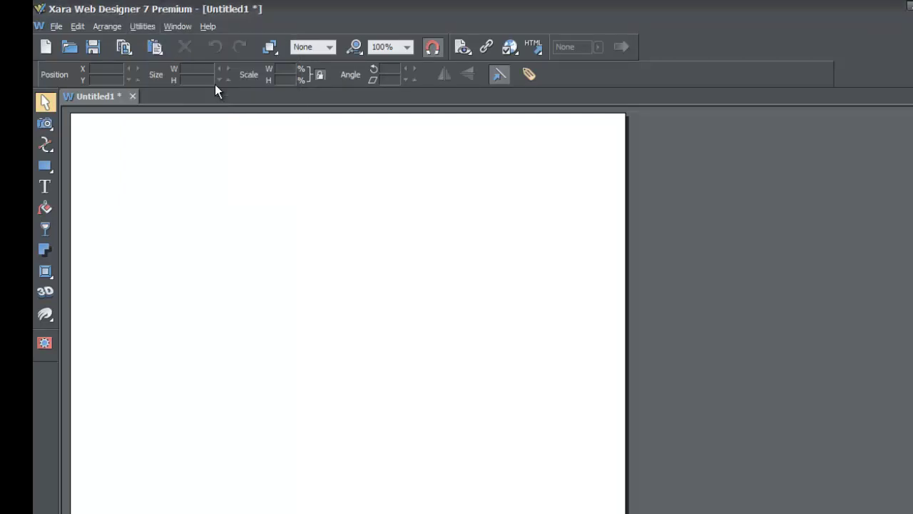
pyautogui.moveTo(488, 75); pyautogui.dragTo(455, 71)
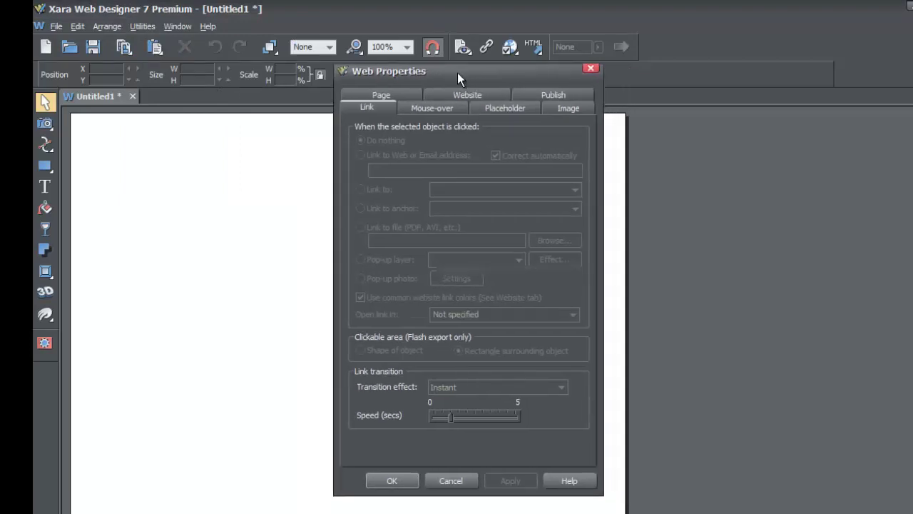
pyautogui.click(563, 96)
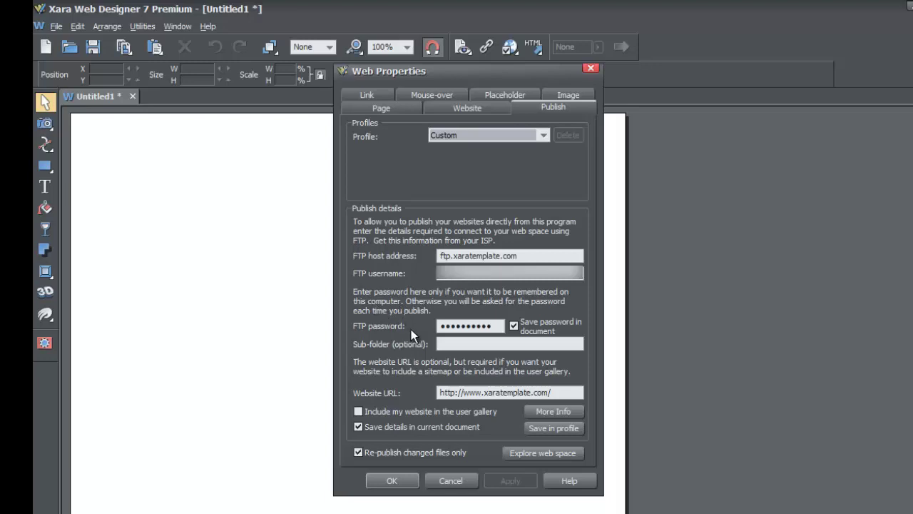
# Turn off saving the FTP password and the publish details in the current document
pyautogui.click(513, 326)
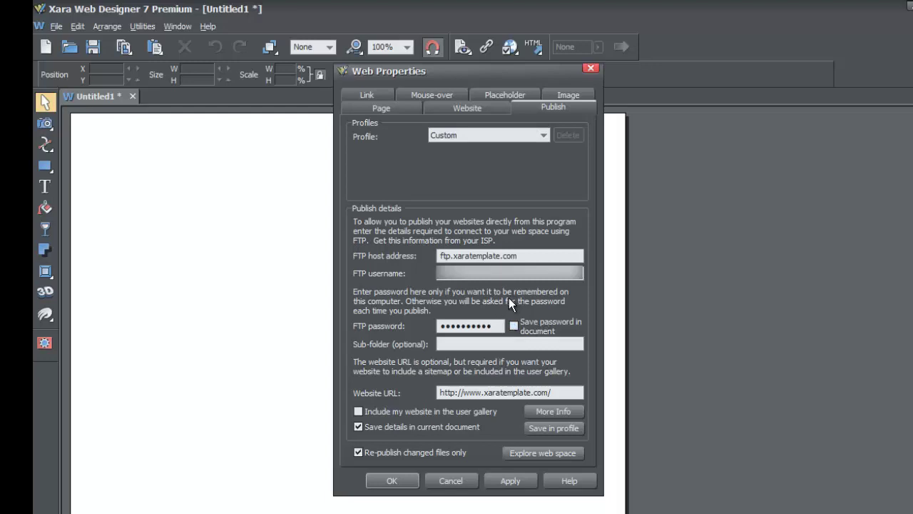
pyautogui.click(359, 425)
# Set the FTP sub-folder to /public_html
pyautogui.click(452, 345)
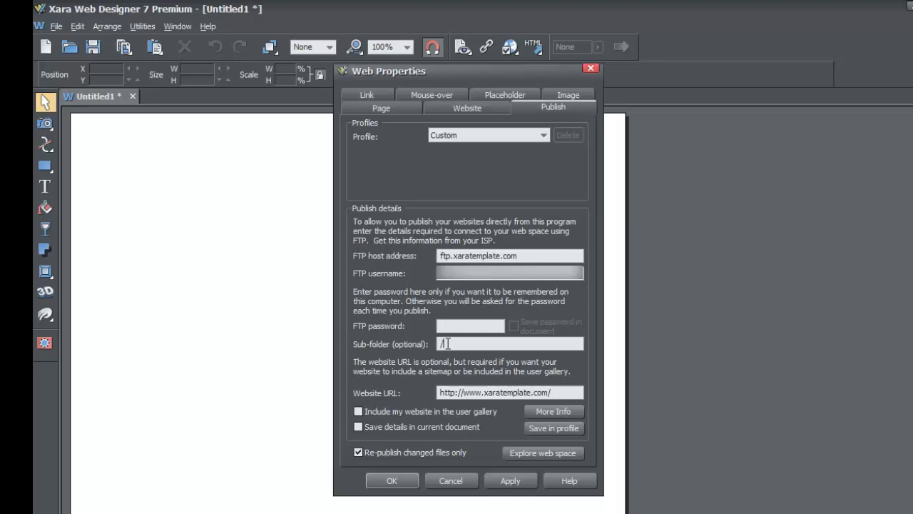
pyautogui.write('/pay')
pyautogui.press('BackSpace')
pyautogui.write('blic_html')
pyautogui.moveTo(464, 391); pyautogui.dragTo(411, 398)
pyautogui.press('BackSpace')
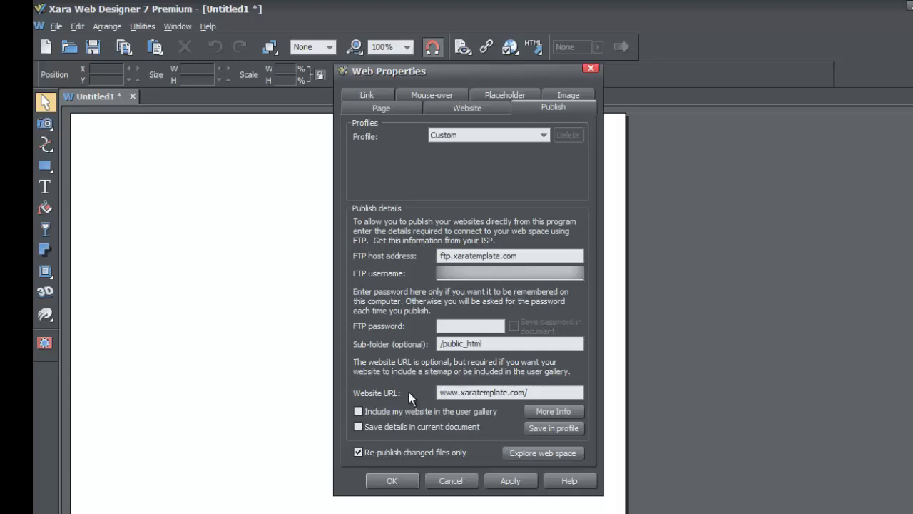
pyautogui.click(535, 392)
pyautogui.press('BackSpace')
# Turn on saving the publish details in the current document and enter the FTP password
pyautogui.click(359, 427)
pyautogui.click(473, 325)
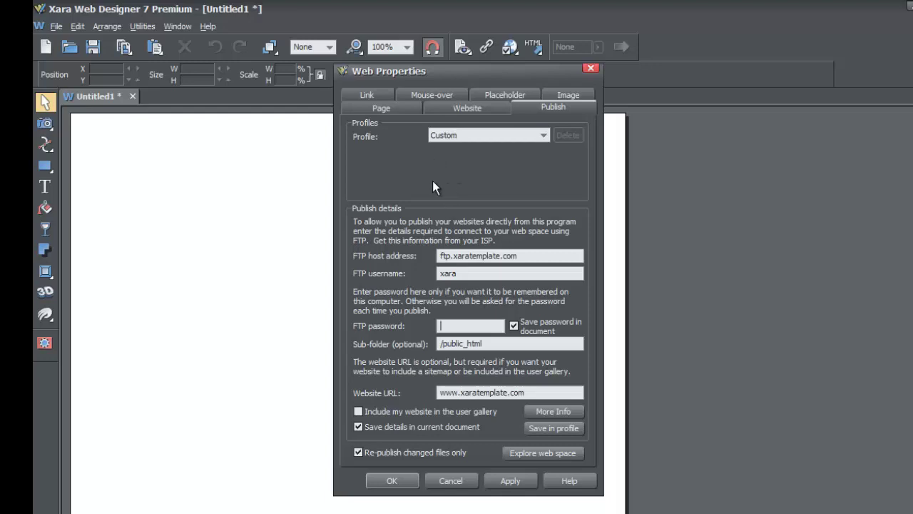
pyautogui.write('••••••••••')
pyautogui.click(415, 413)
pyautogui.click(415, 413)
# Explore the web space and examine the files and folders published in public_html, including the web page files near the end of the list
pyautogui.click(523, 452)
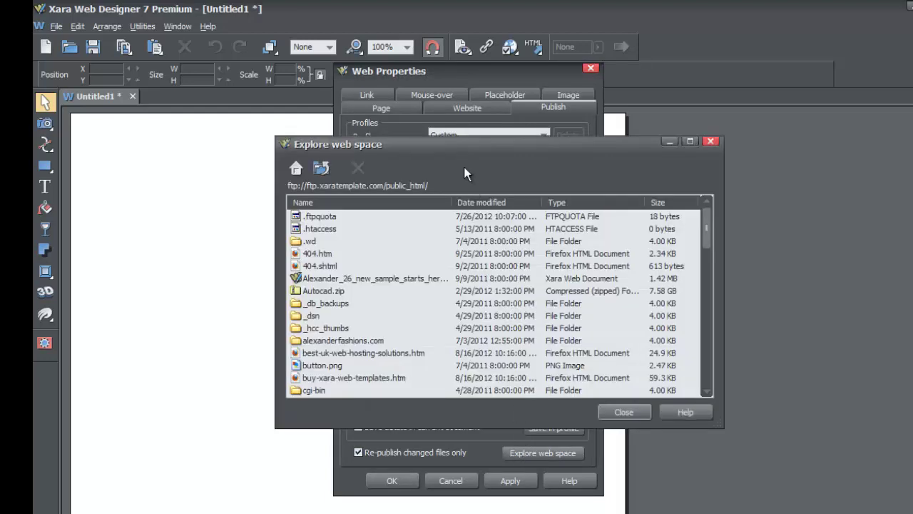
pyautogui.moveTo(452, 148); pyautogui.dragTo(662, 130)
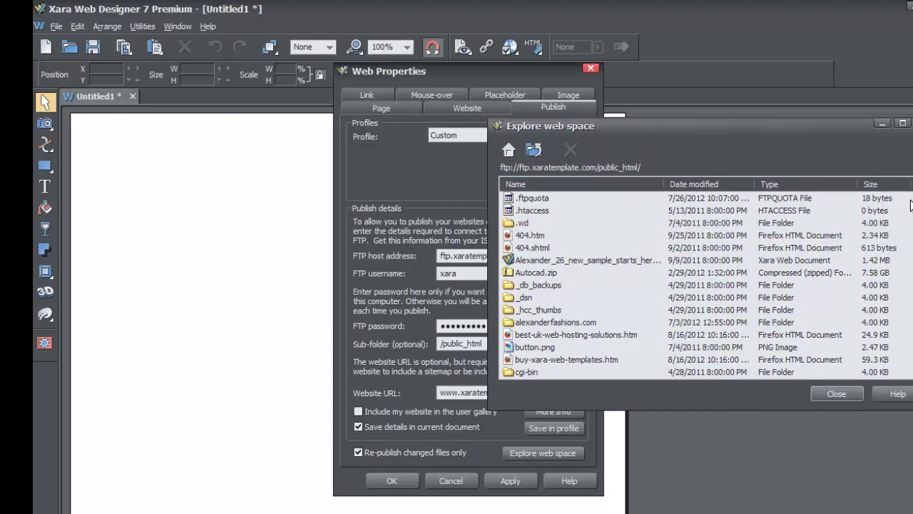
pyautogui.scroll(-10, 706, 285)
pyautogui.scroll(10, 690, 285)
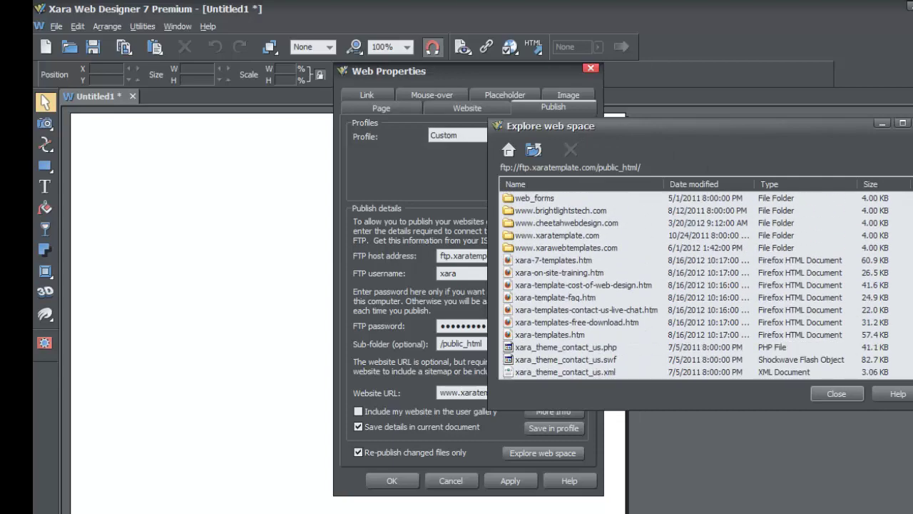
pyautogui.scroll(3, 706, 286)
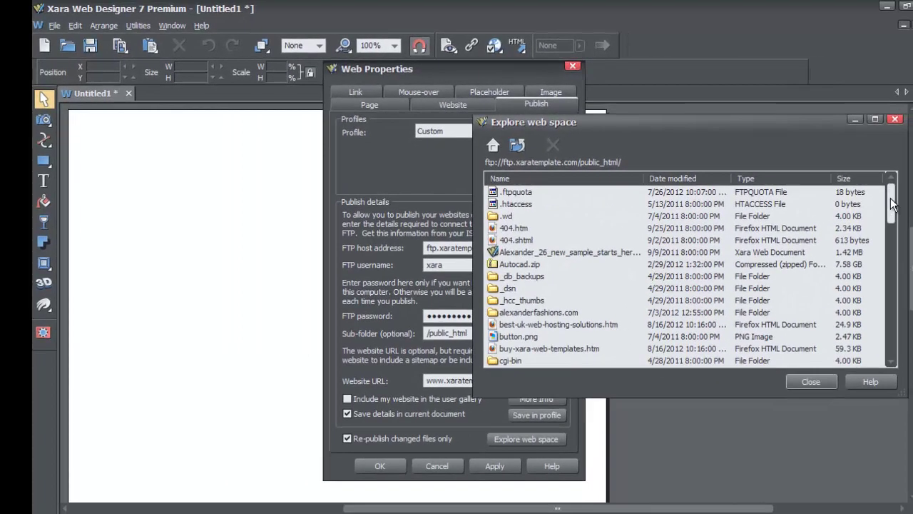
pyautogui.moveTo(892, 187); pyautogui.dragTo(888, 339)
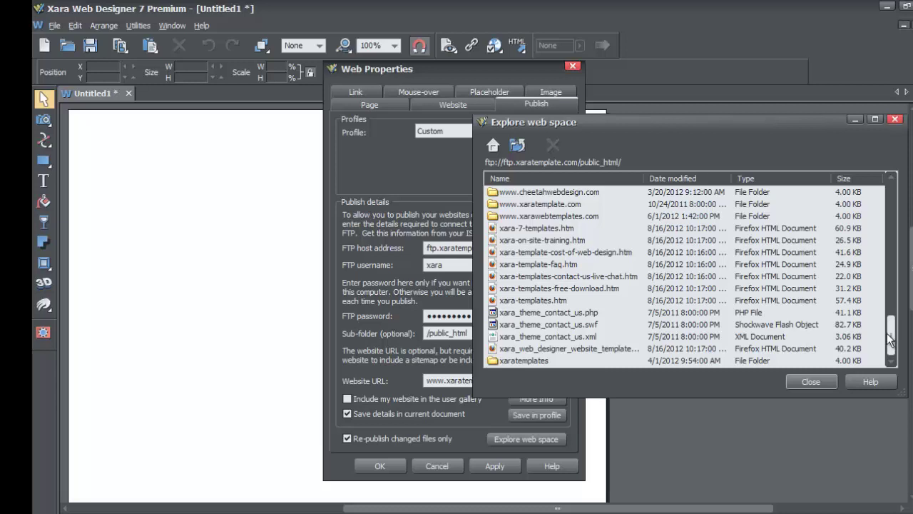
pyautogui.moveTo(890, 341)
pyautogui.mouseDown()
pyautogui.moveTo(891, 314)
pyautogui.moveTo(894, 344)
pyautogui.mouseUp()
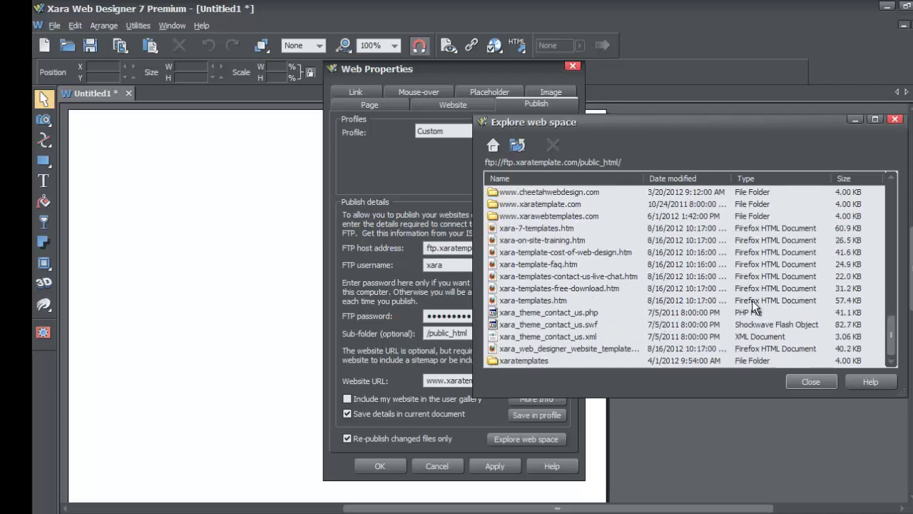
pyautogui.moveTo(891, 329)
pyautogui.mouseDown()
pyautogui.moveTo(891, 227)
pyautogui.moveTo(883, 247)
pyautogui.moveTo(889, 334)
pyautogui.mouseUp()
pyautogui.click(575, 239)
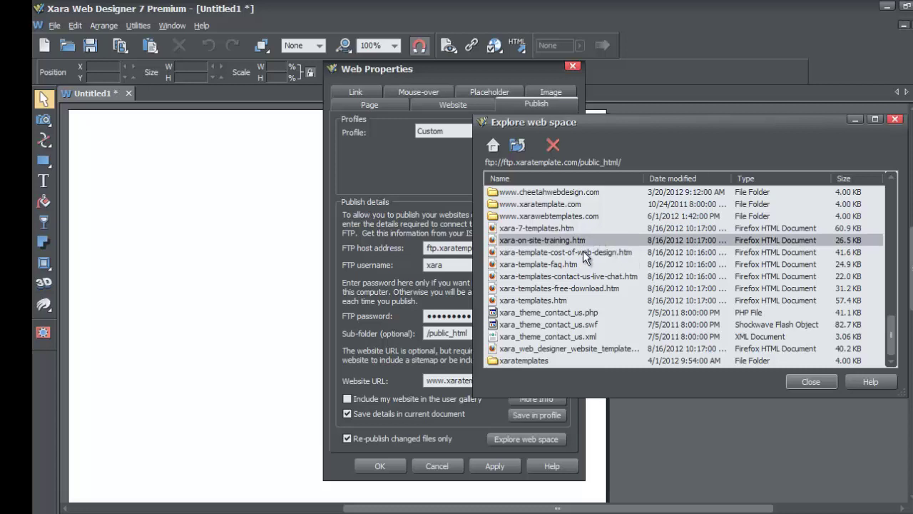
pyautogui.click(586, 253)
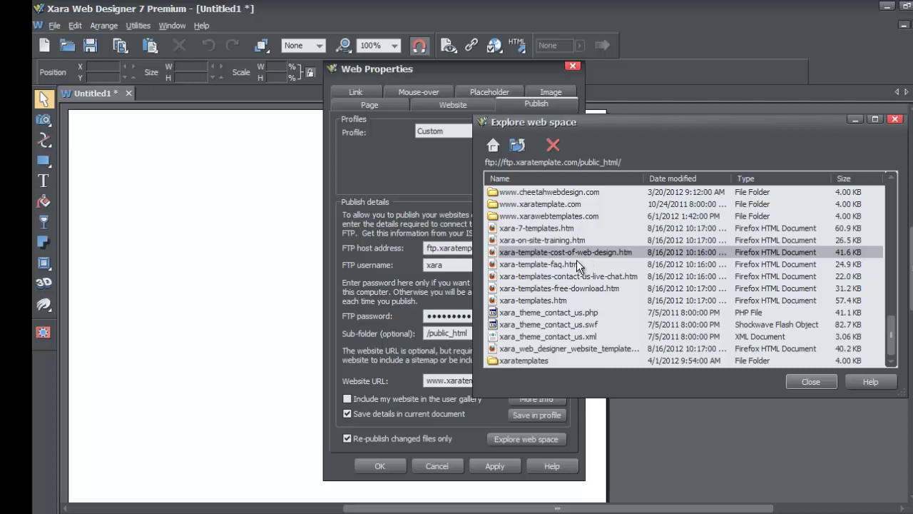
pyautogui.click(804, 384)
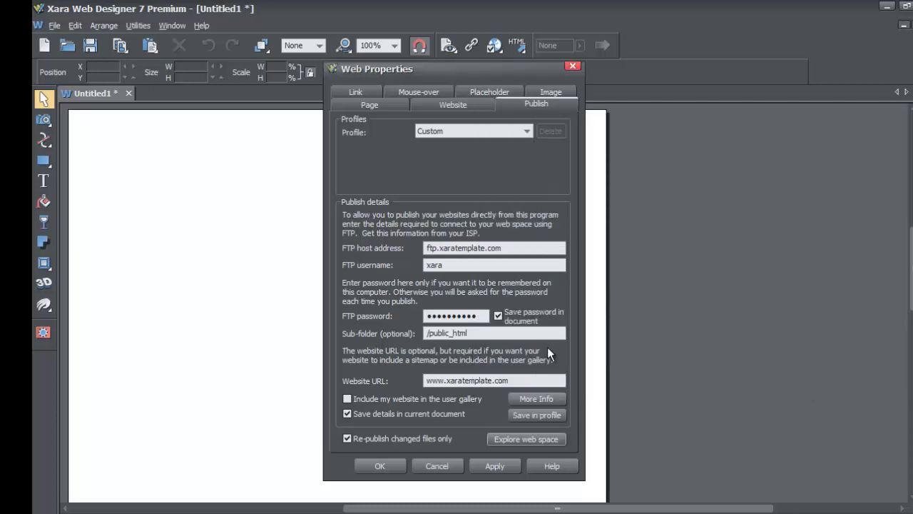
# Change the FTP sub-folder to the incomplete name /public_
pyautogui.click(477, 317)
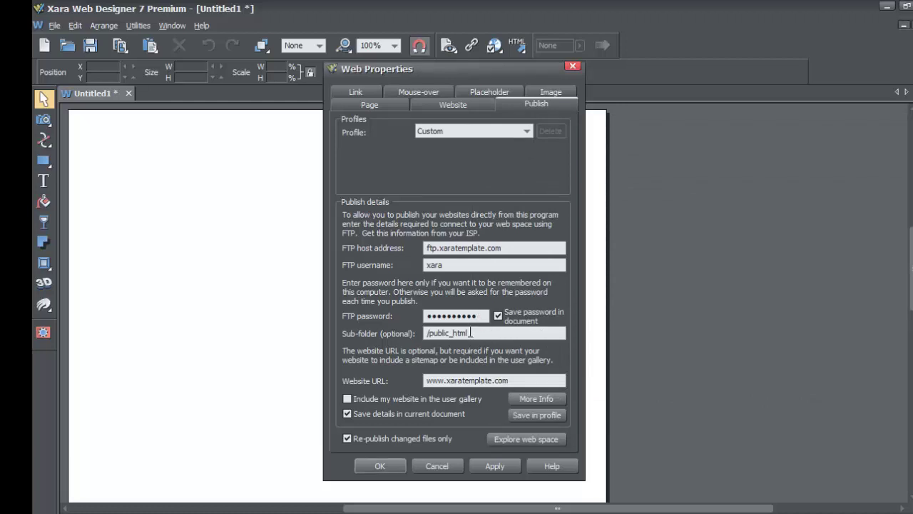
pyautogui.press('BackSpace')
pyautogui.press('BackSpace')
pyautogui.press('BackSpace')
pyautogui.press('BackSpace')
# Try to explore the web space with the FTP password entered, and decline creating the missing folder
pyautogui.click(499, 438)
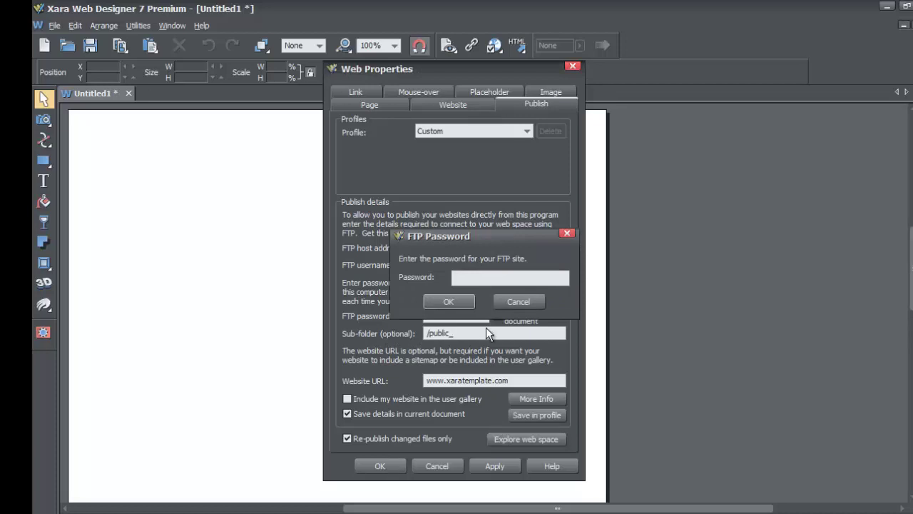
pyautogui.write('********')
pyautogui.press('Return')
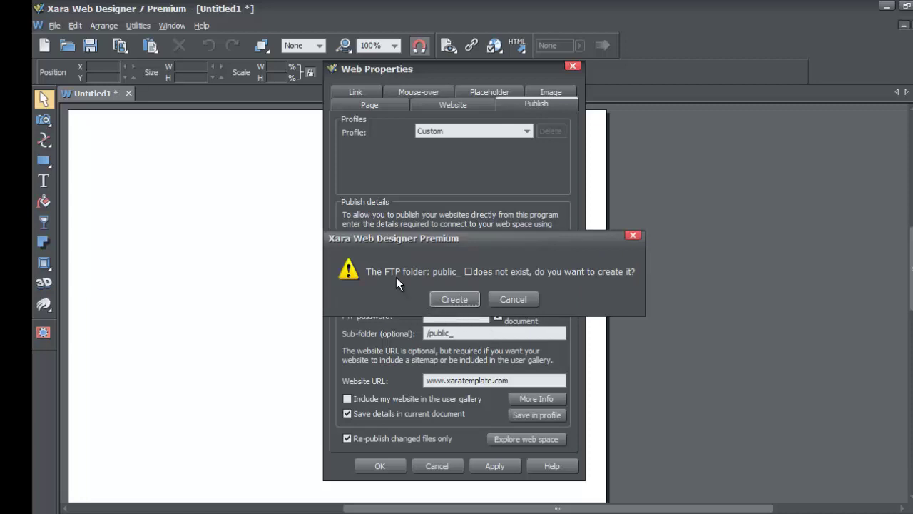
pyautogui.click(517, 298)
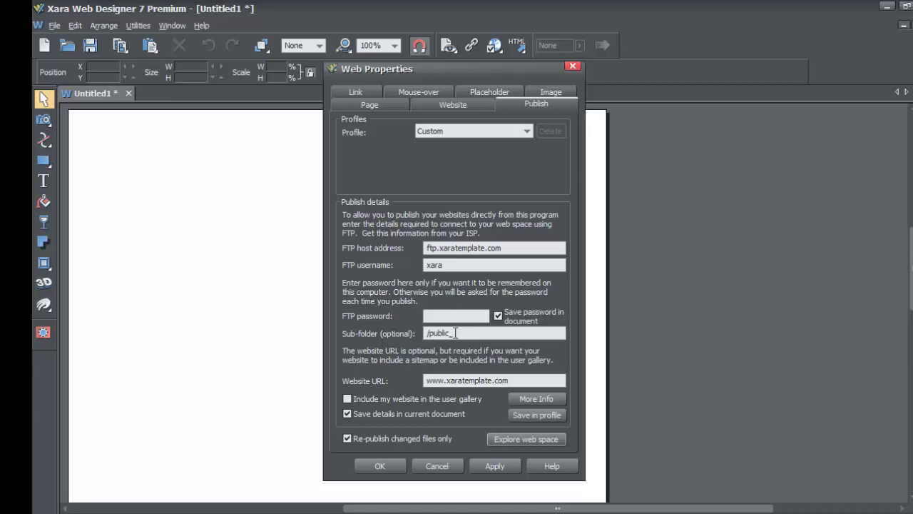
# Clear the FTP sub-folder
pyautogui.moveTo(455, 332); pyautogui.dragTo(412, 328)
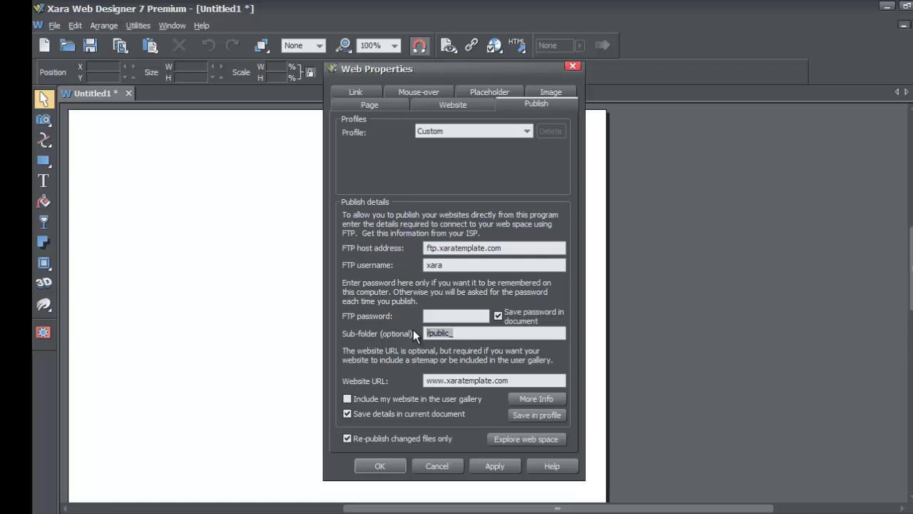
pyautogui.press('Delete')
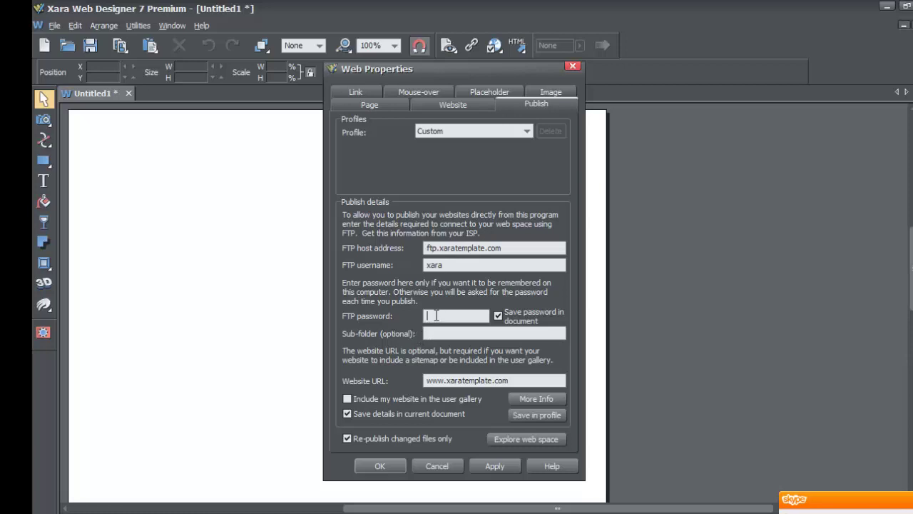
# Try to explore the web space with a newly entered FTP password, and clear the password after dismissing the error
pyautogui.write('********')
pyautogui.click(506, 437)
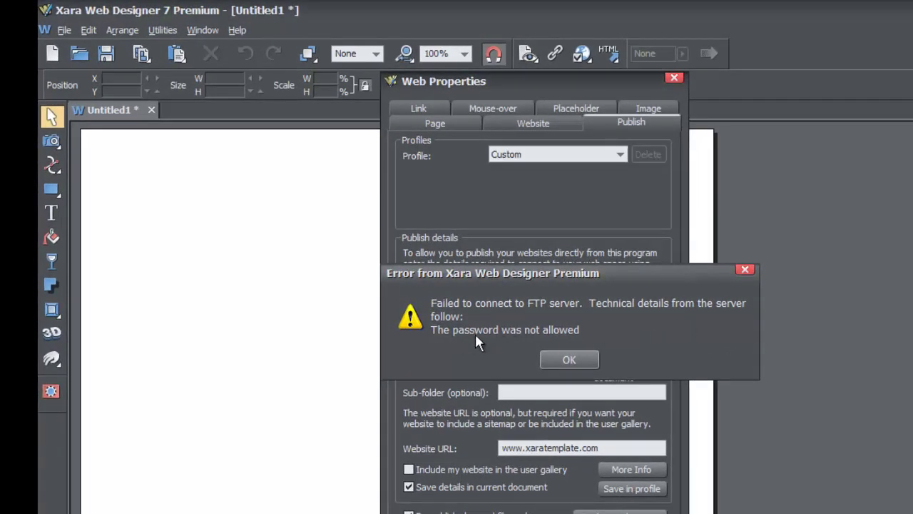
pyautogui.click(568, 359)
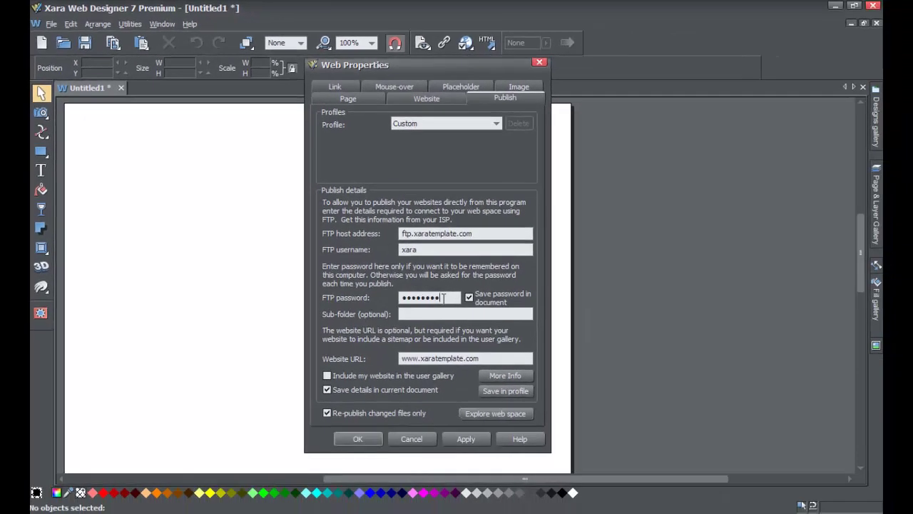
pyautogui.moveTo(443, 297); pyautogui.dragTo(379, 296)
pyautogui.press('Delete')
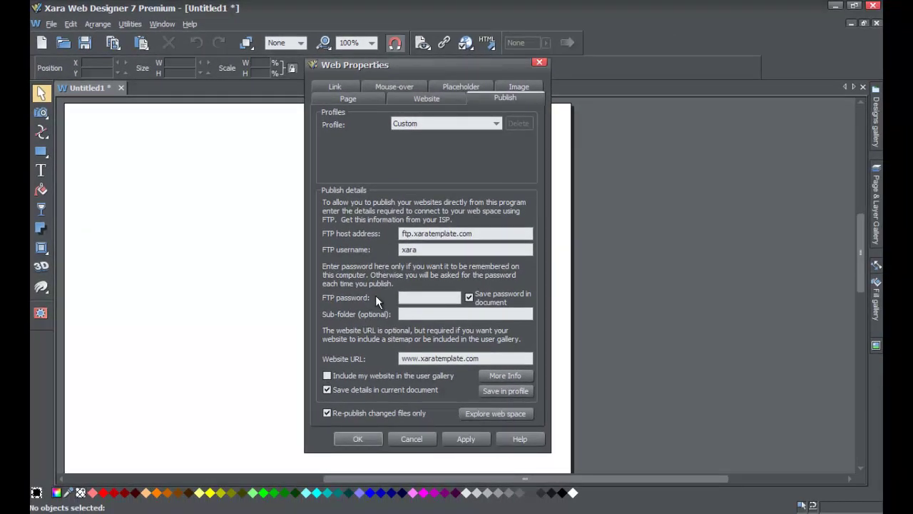